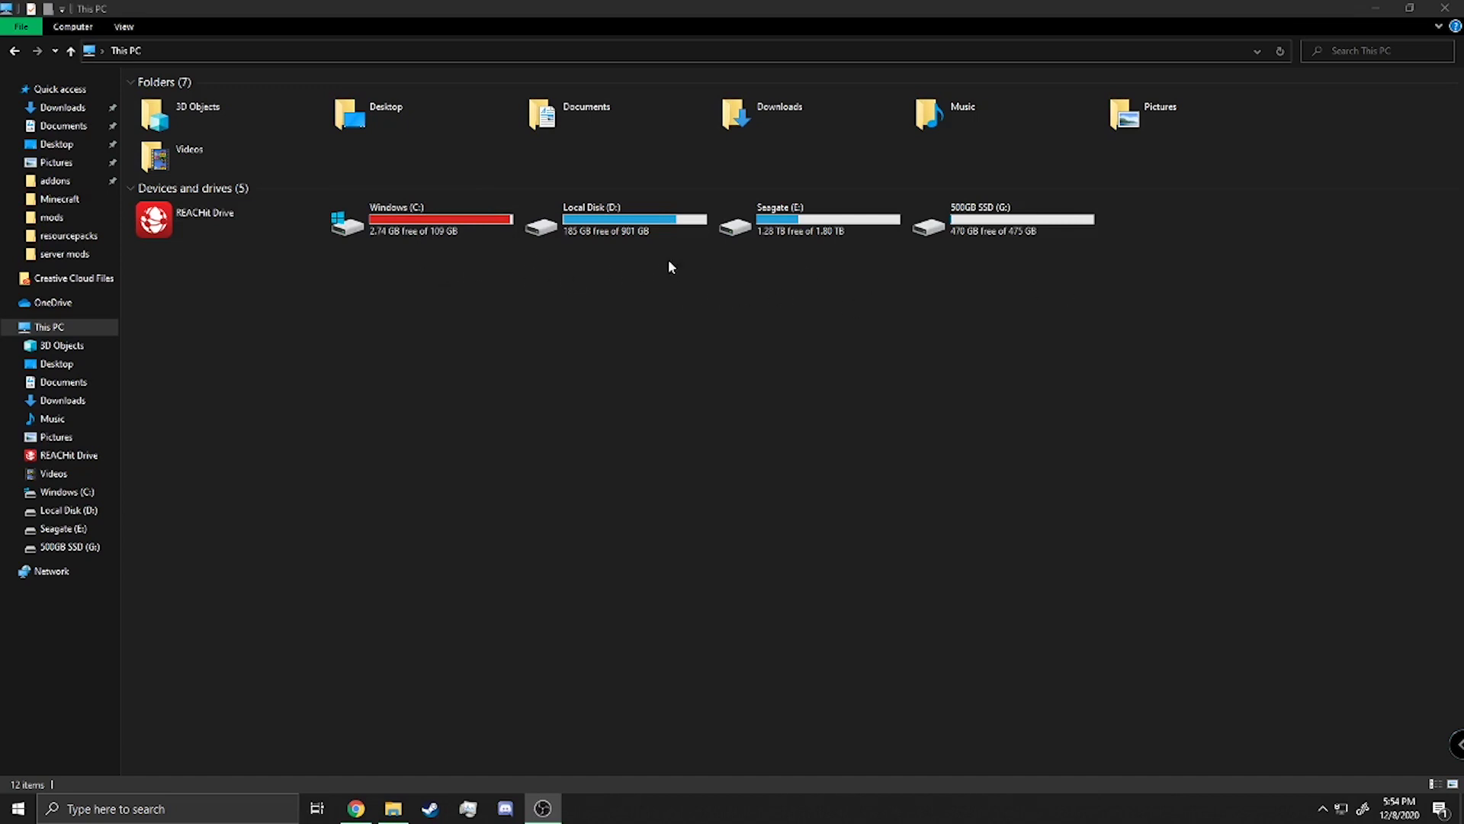
Open the C: drive and then its Users folder
double_click(438, 231)
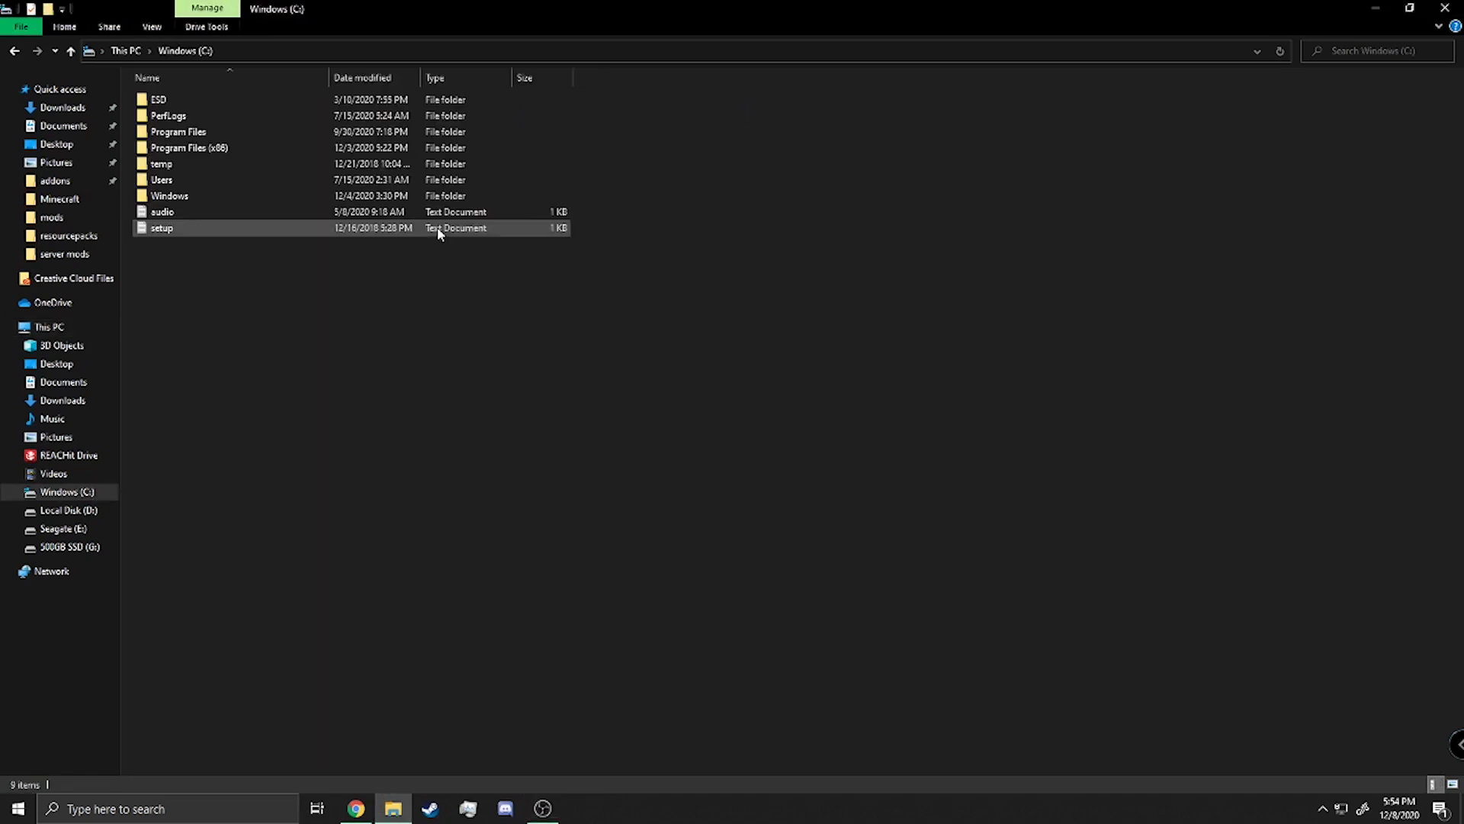
double_click(224, 176)
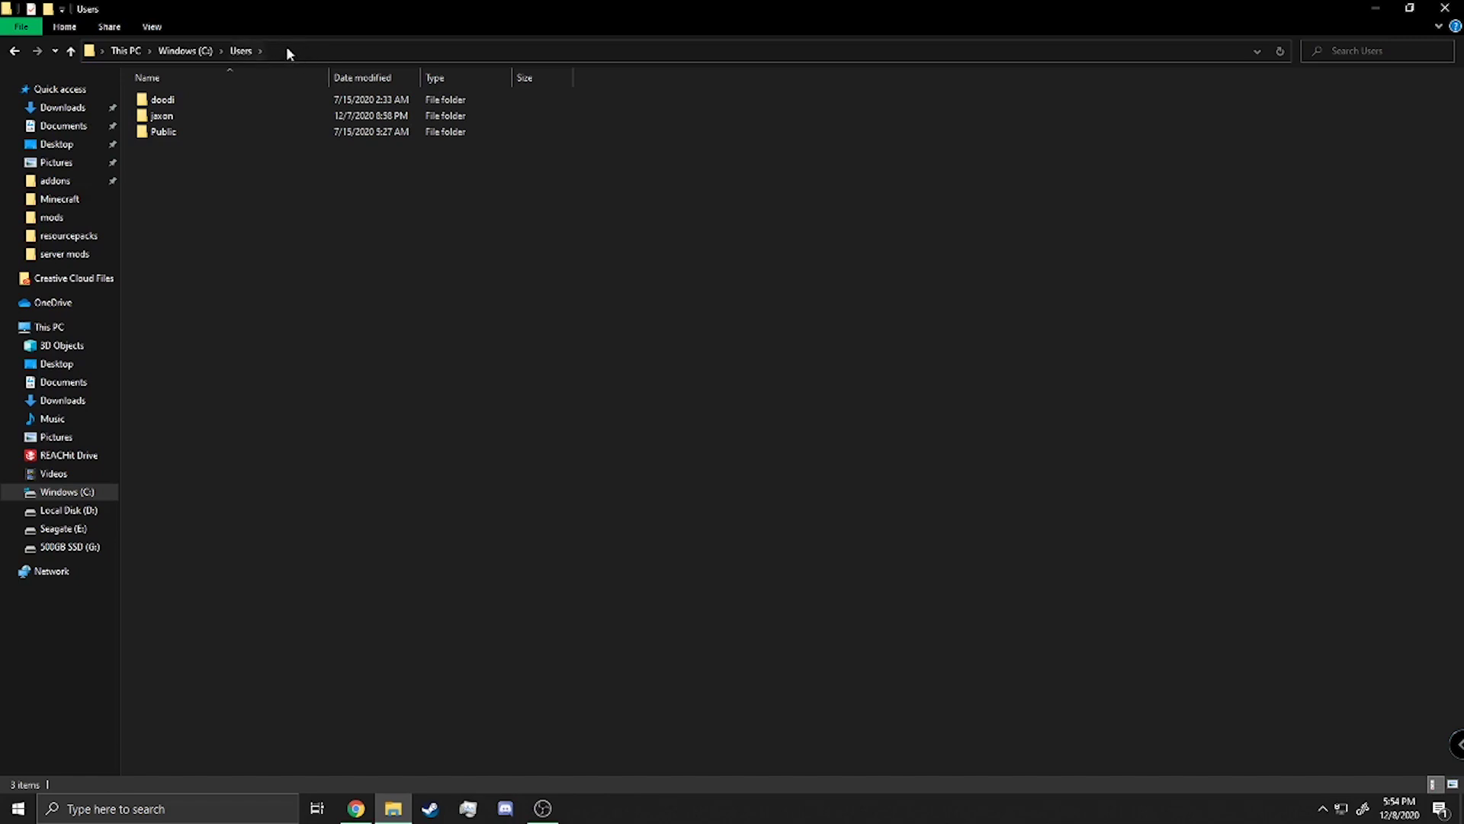
Paste the C:\Users\<user>\AppData\LocalLow path into the address bar and go there
left_click(288, 51)
type("C:\\Users\\jaxon\\AppData\\LocalLow")
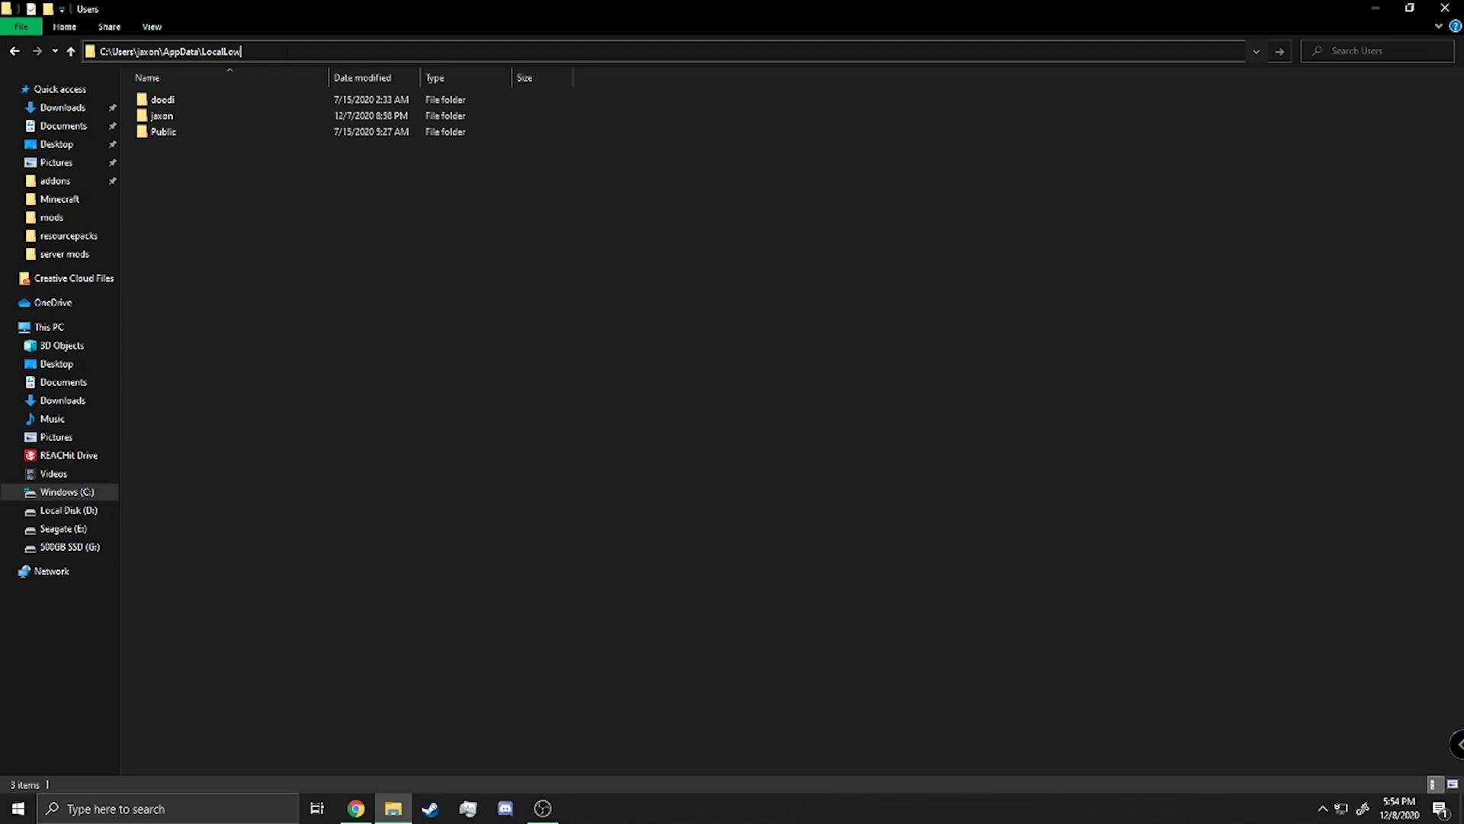
key("Return")
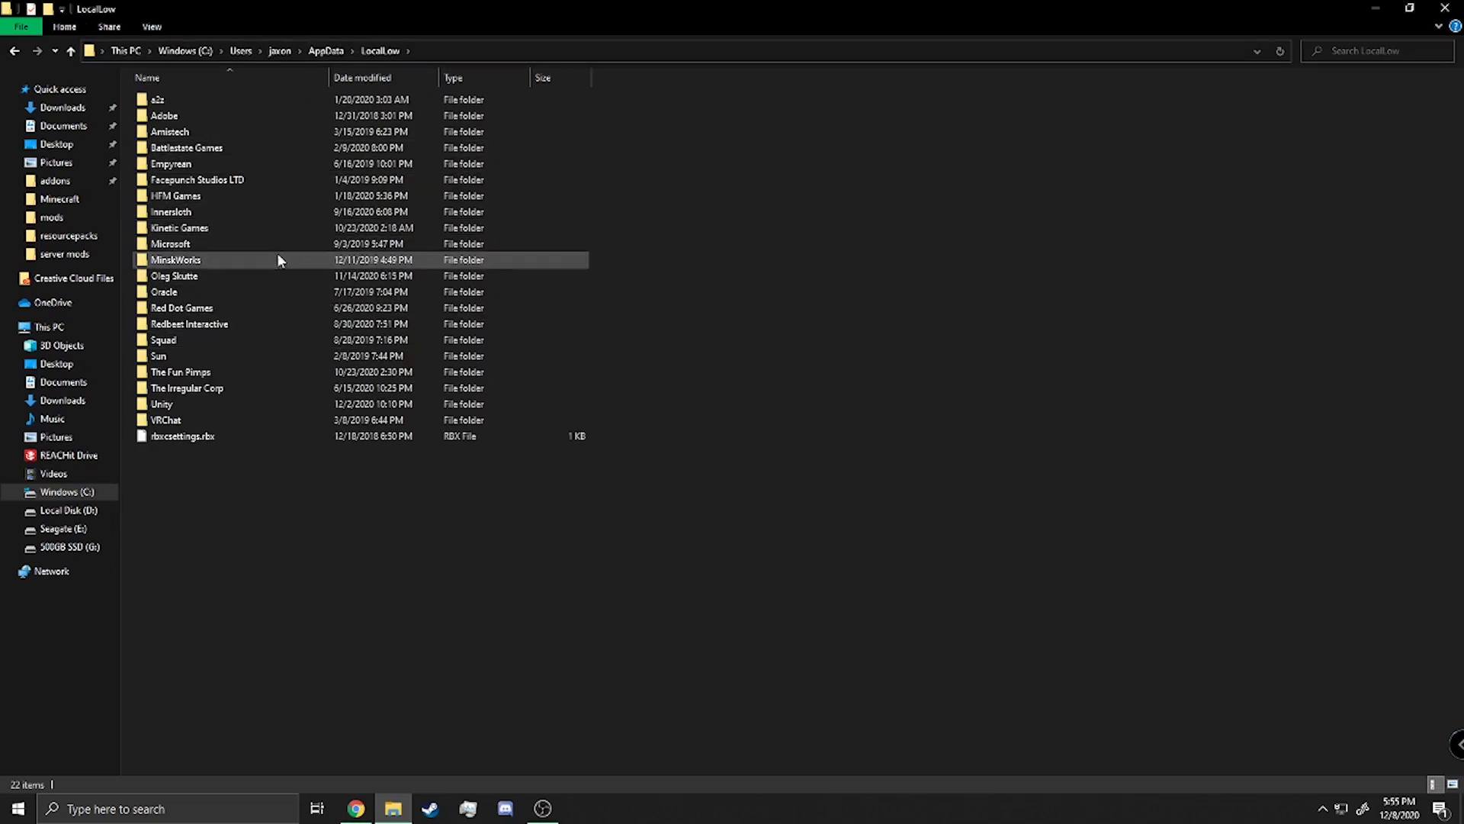
mouse_move(180, 227)
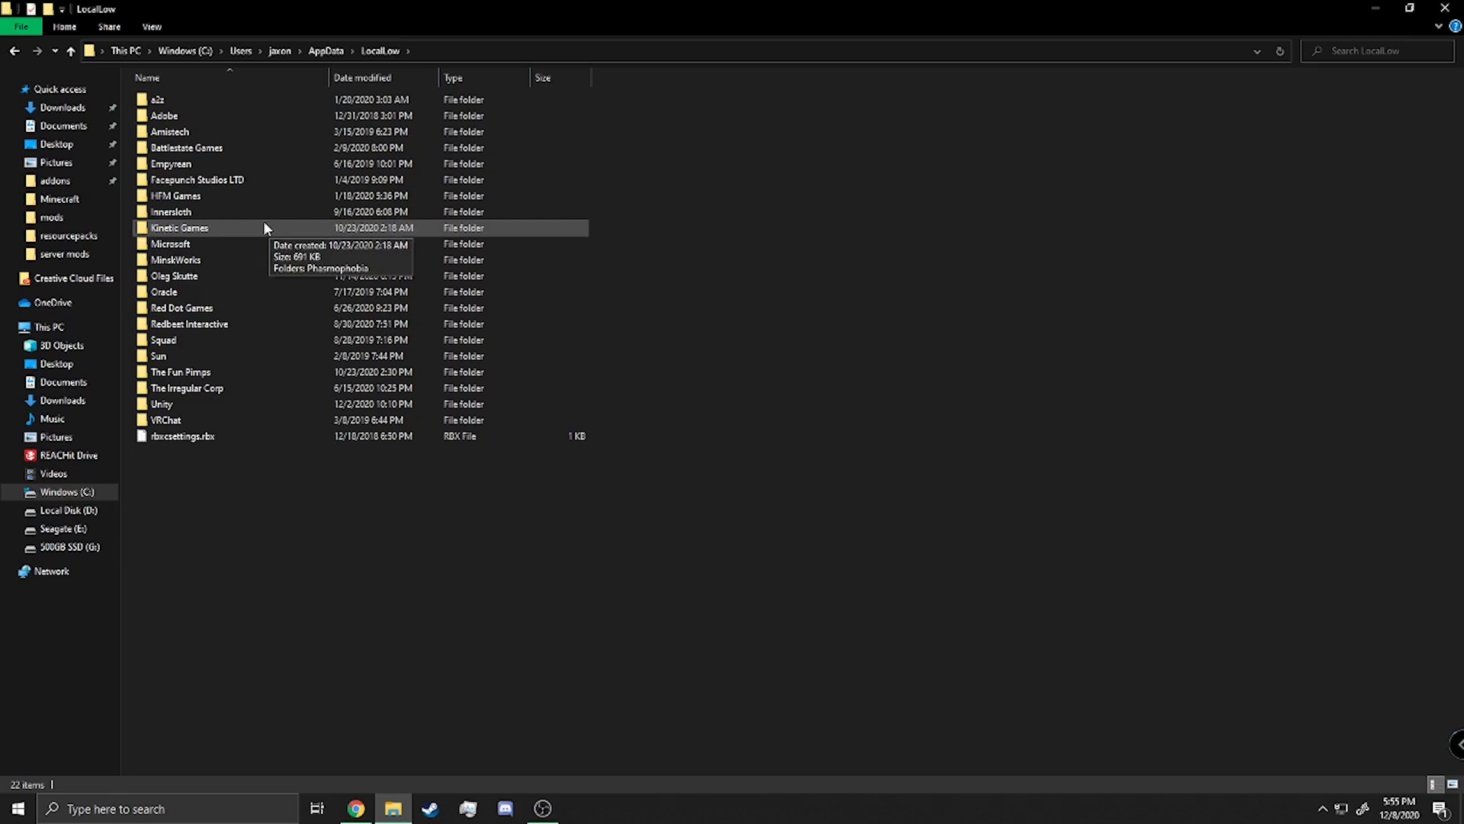
Open Kinetic Games\Phasmophobia and view saveData in Notepad, then close it
double_click(263, 226)
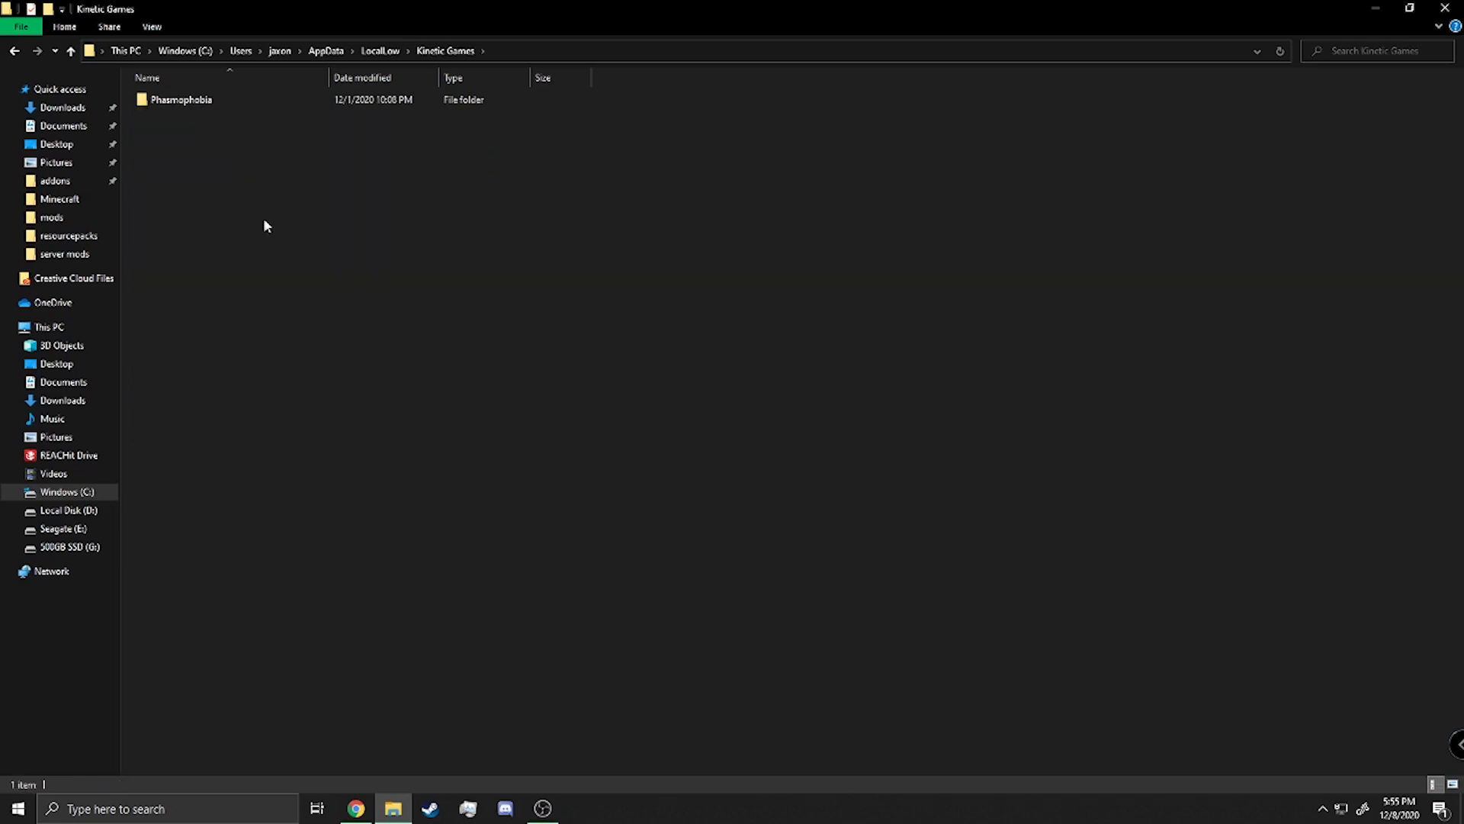
double_click(236, 101)
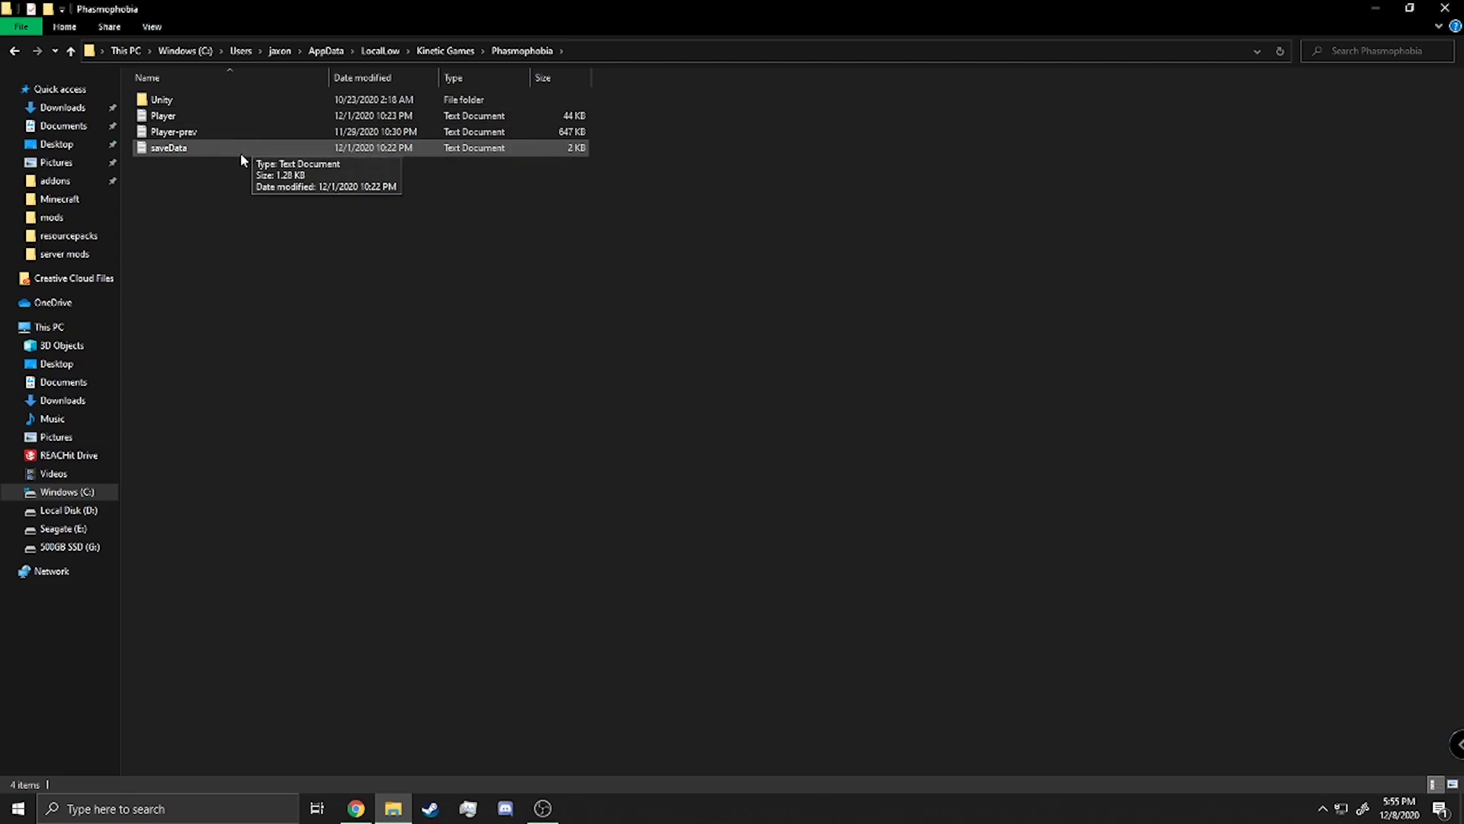
double_click(336, 153)
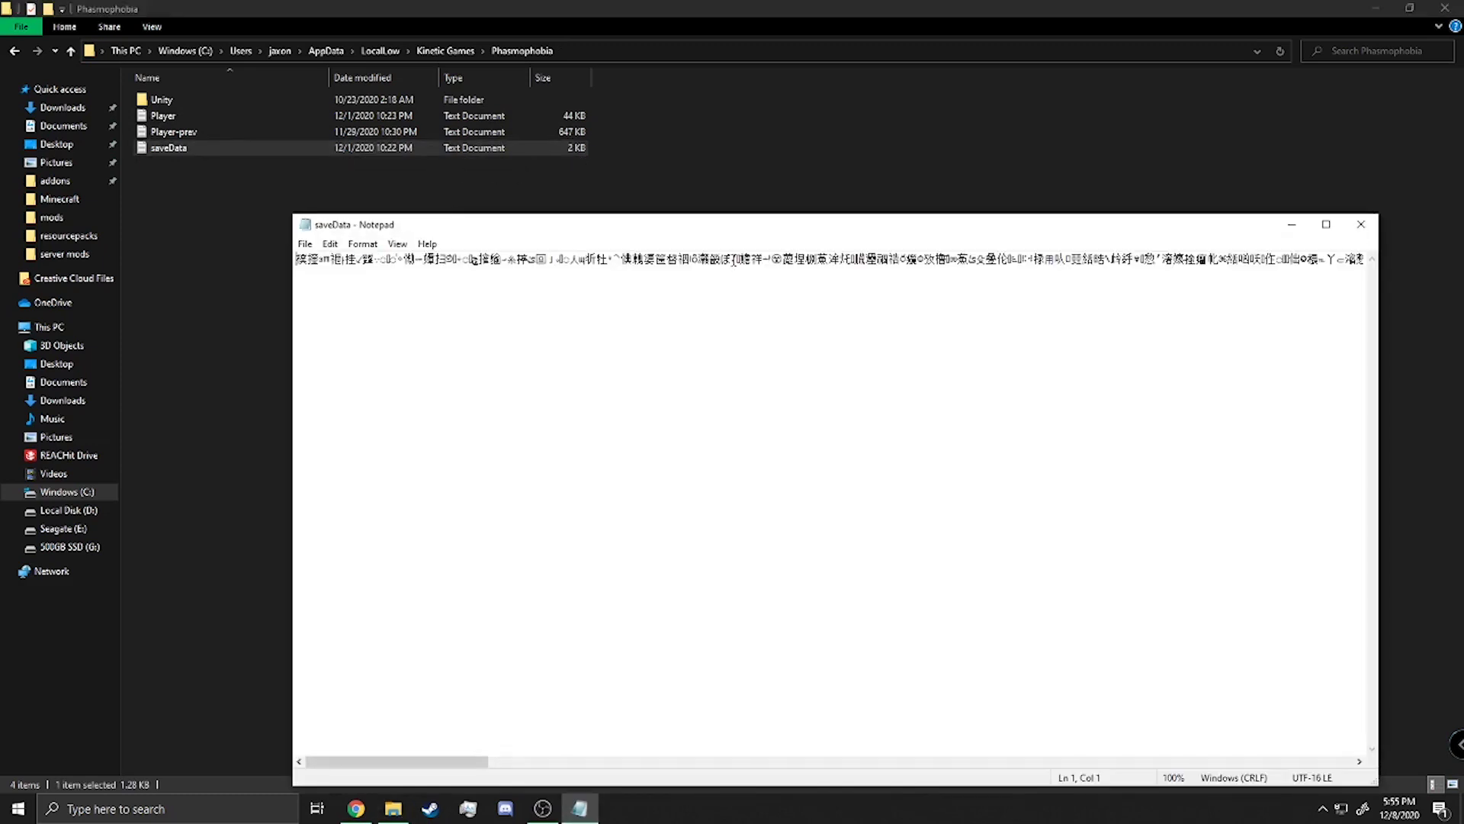
left_click(1361, 224)
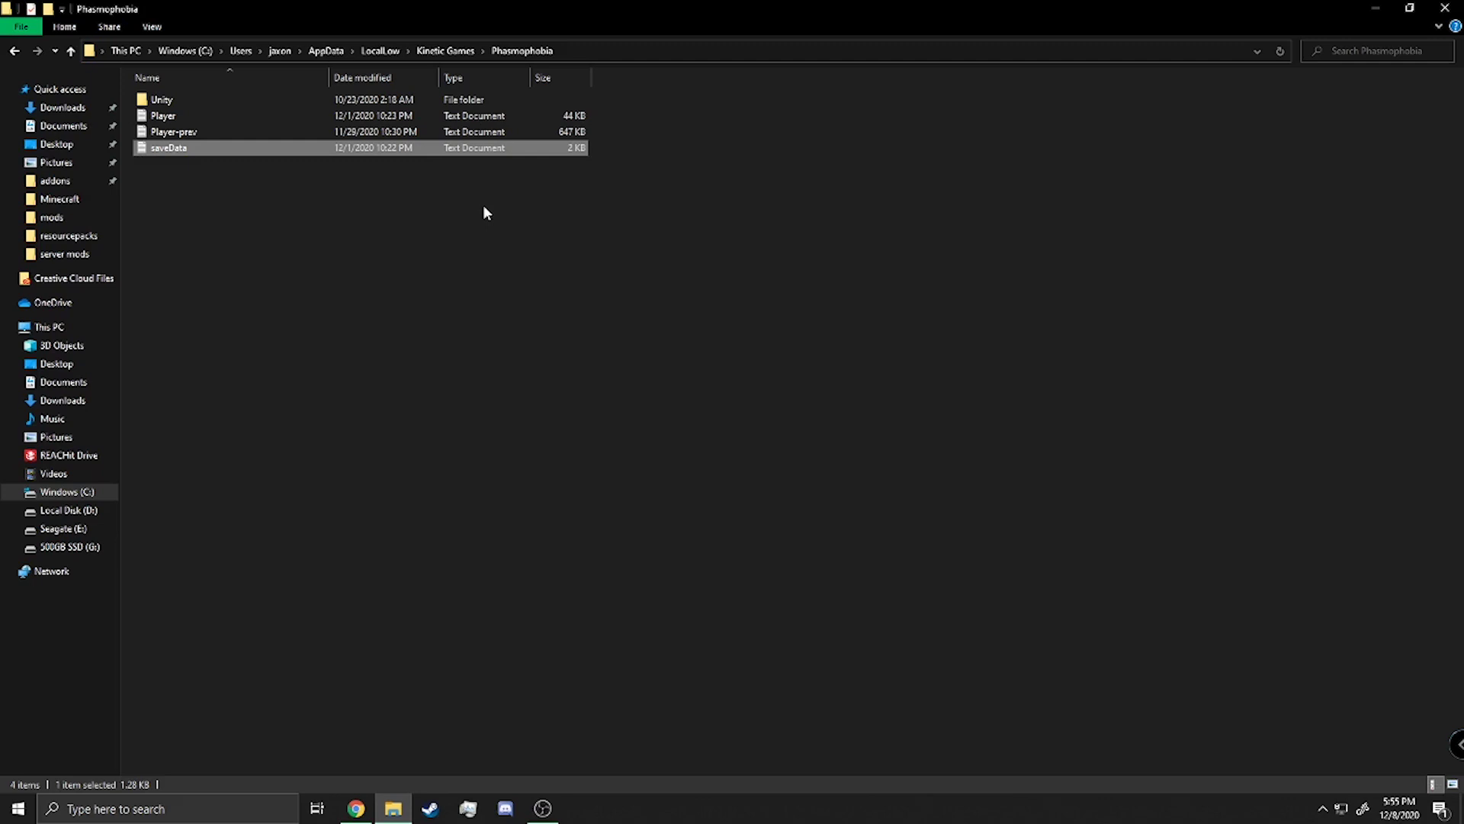
Delete saveData via its right-click menu, leaving Unity, Player and Player-prev
right_click(459, 152)
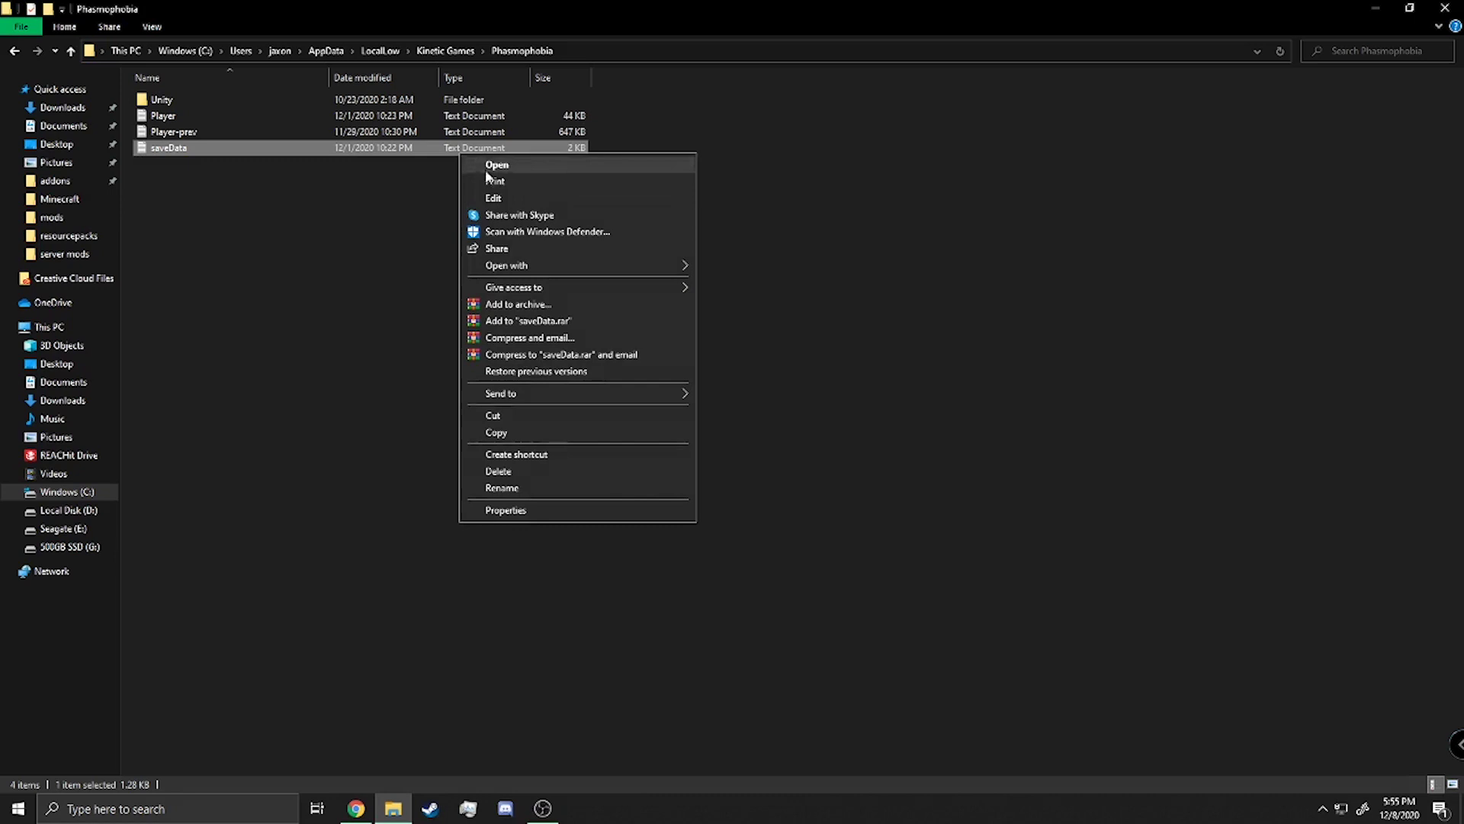
left_click(525, 471)
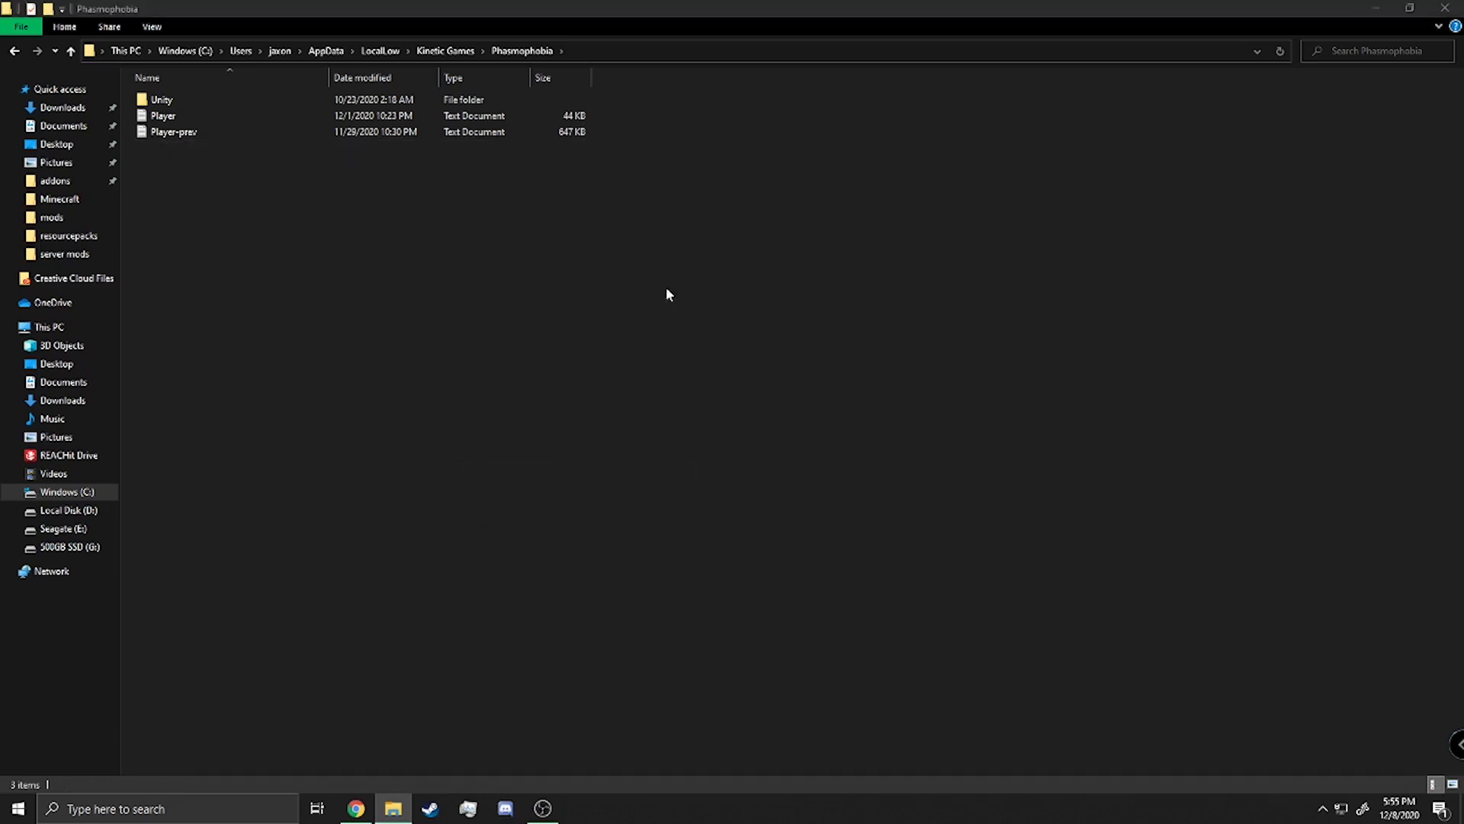